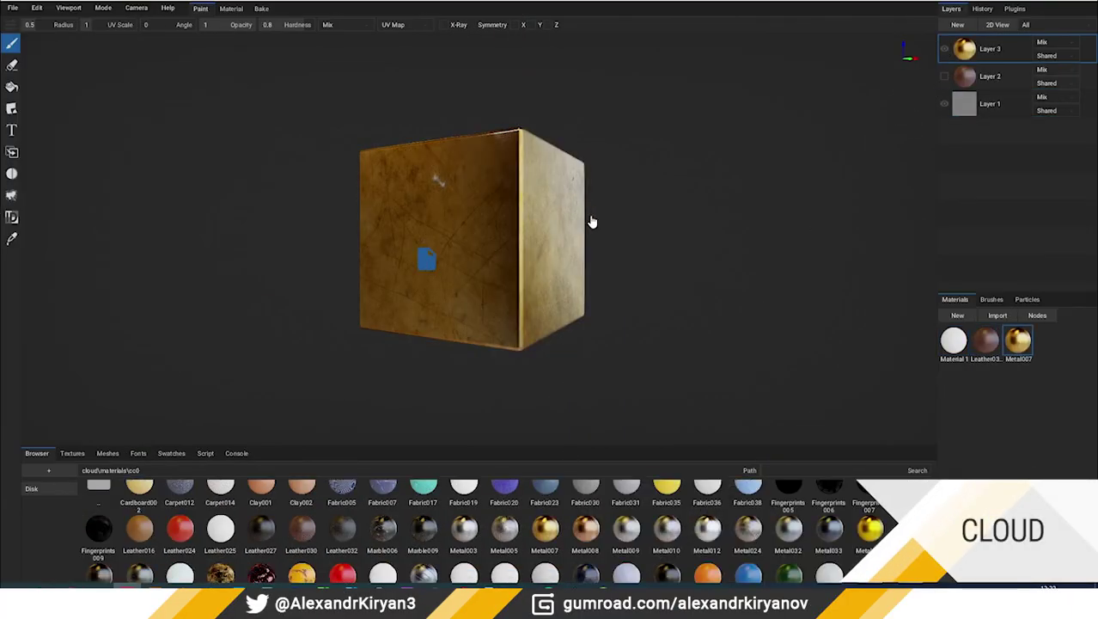
# Layer the cloud Metal024 material onto the cube and surround it with a snowy cloud HDRI.
pyautogui.moveTo(591, 222); pyautogui.dragTo(550, 225)
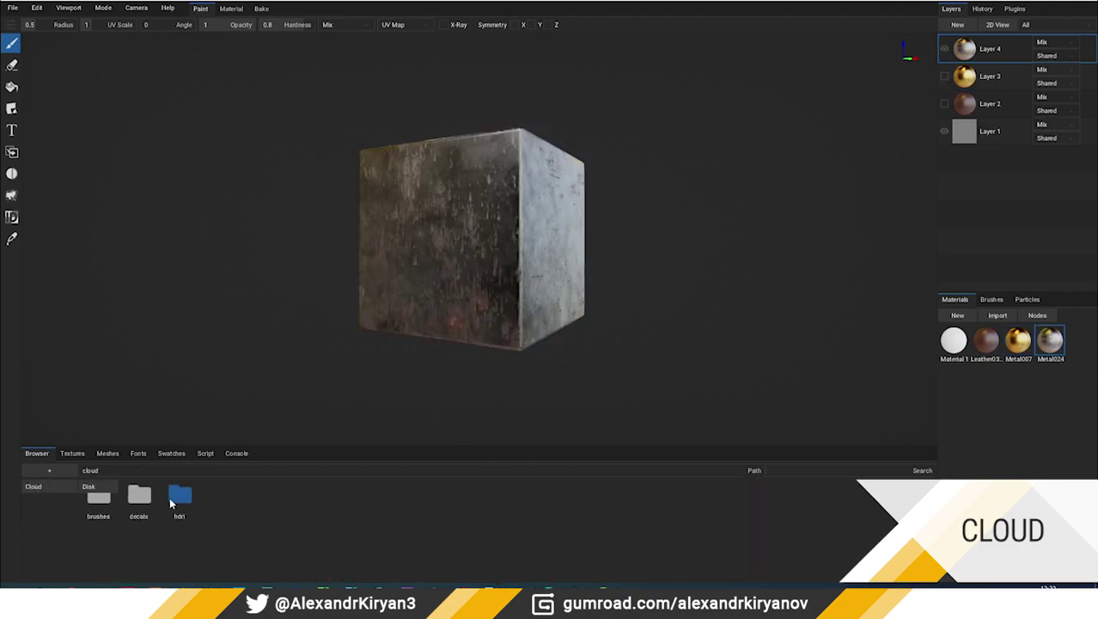
pyautogui.click(178, 493)
pyautogui.moveTo(179, 494); pyautogui.dragTo(648, 277)
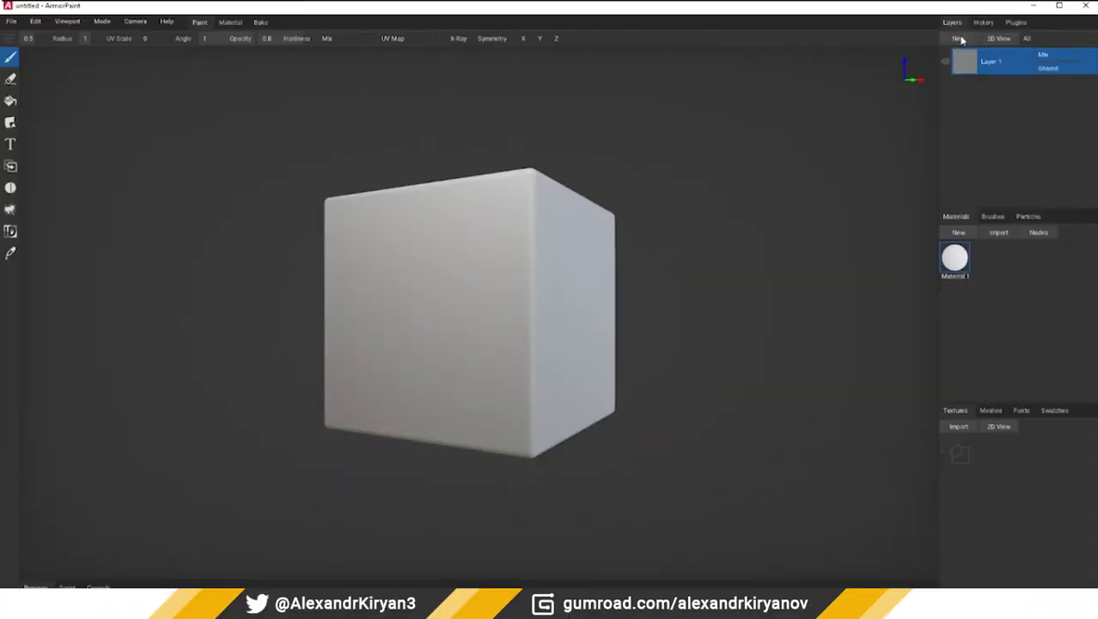
# Add a paint layer and paint white strokes on the cube's front face.
pyautogui.click(958, 39)
pyautogui.click(980, 57)
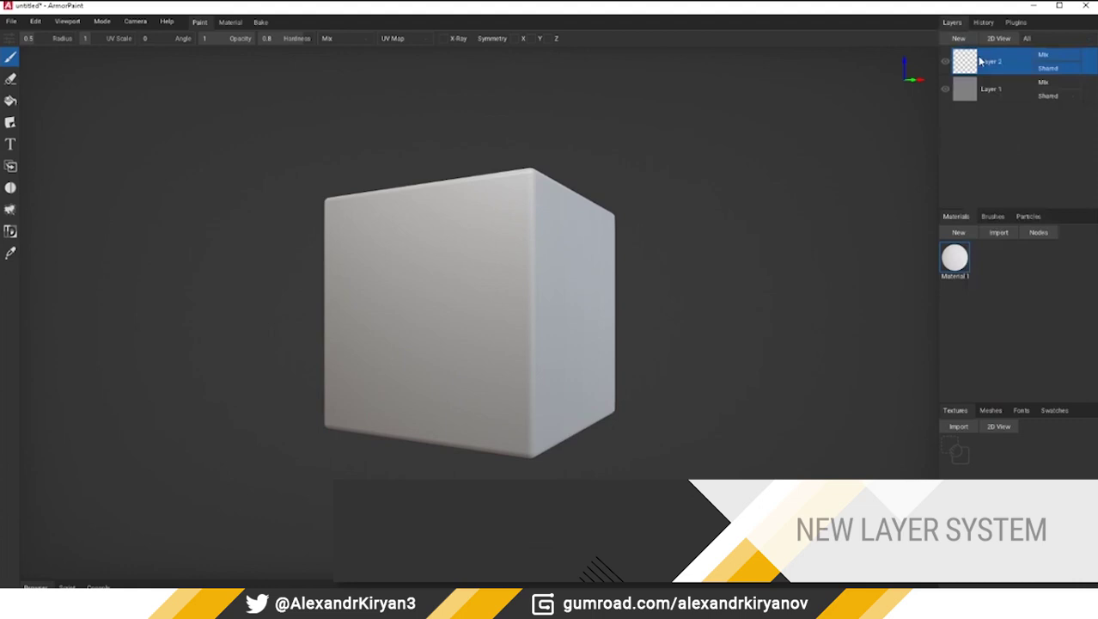
pyautogui.moveTo(460, 309)
pyautogui.mouseDown()
pyautogui.moveTo(513, 272)
pyautogui.moveTo(411, 277)
pyautogui.moveTo(402, 344)
pyautogui.mouseUp()
pyautogui.moveTo(402, 344); pyautogui.dragTo(494, 275, button='right')
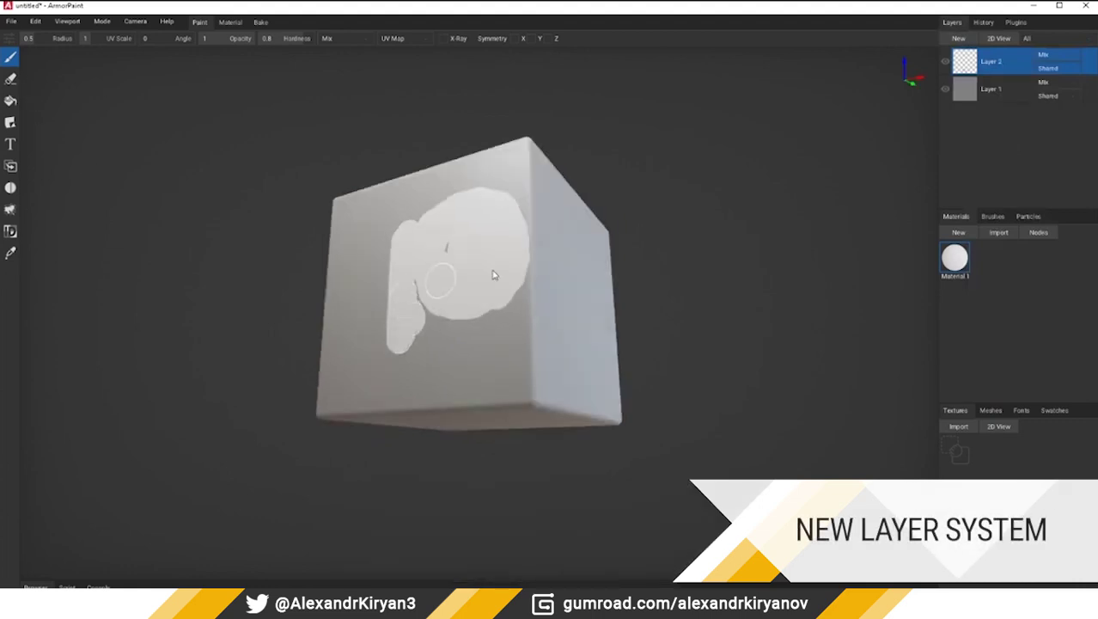
# Add a white fill layer and a black mask, then strengthen Material 4's orange spots.
pyautogui.click(959, 40)
pyautogui.click(981, 80)
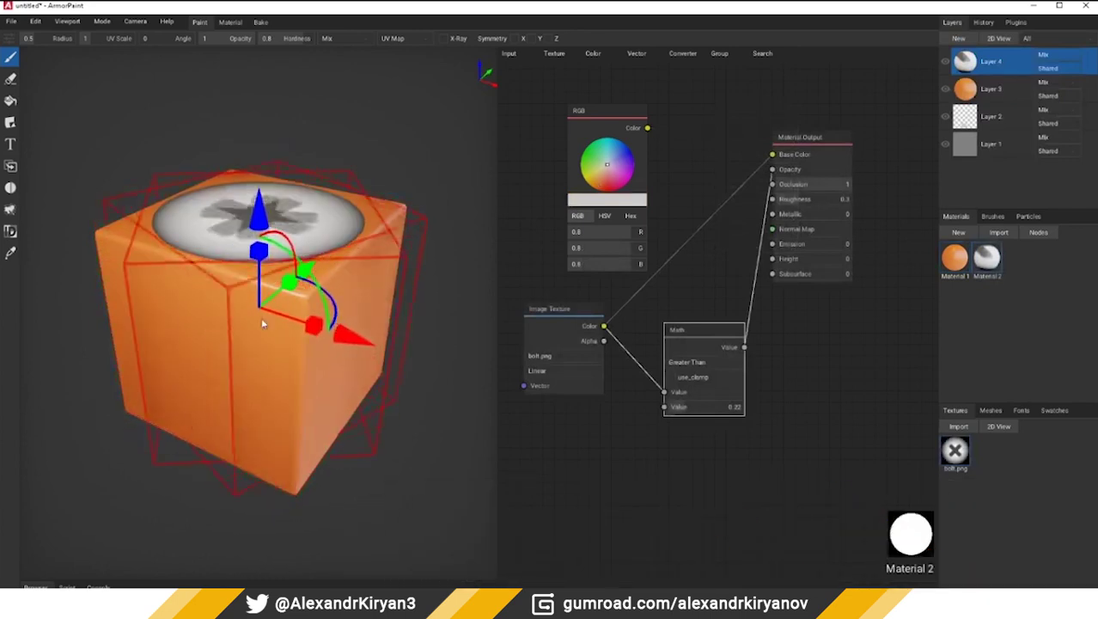
pyautogui.click(958, 38)
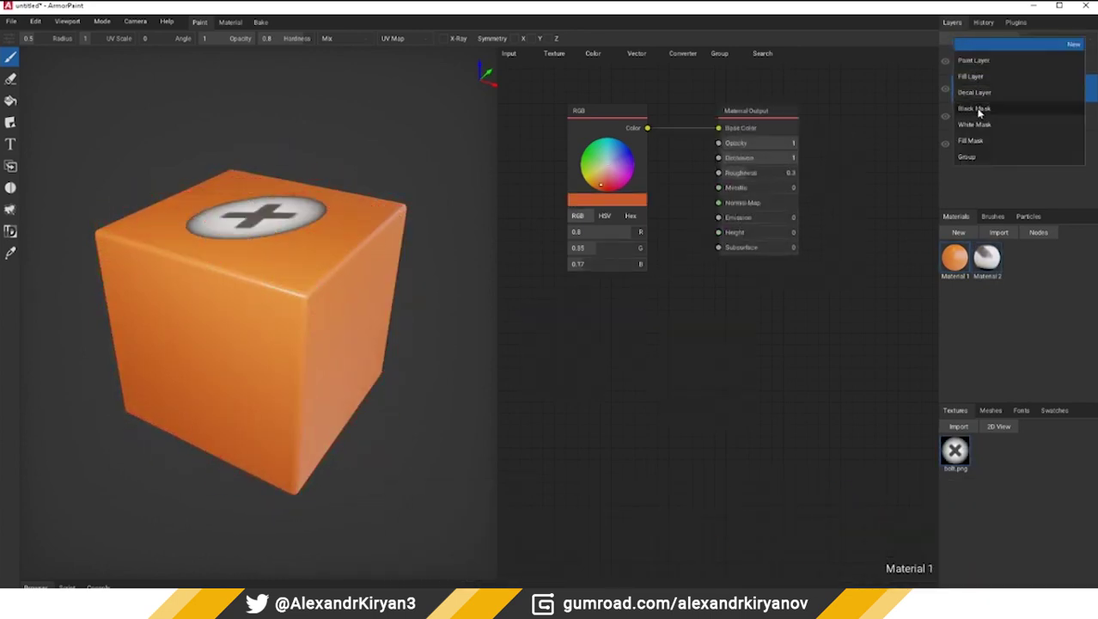
pyautogui.click(979, 109)
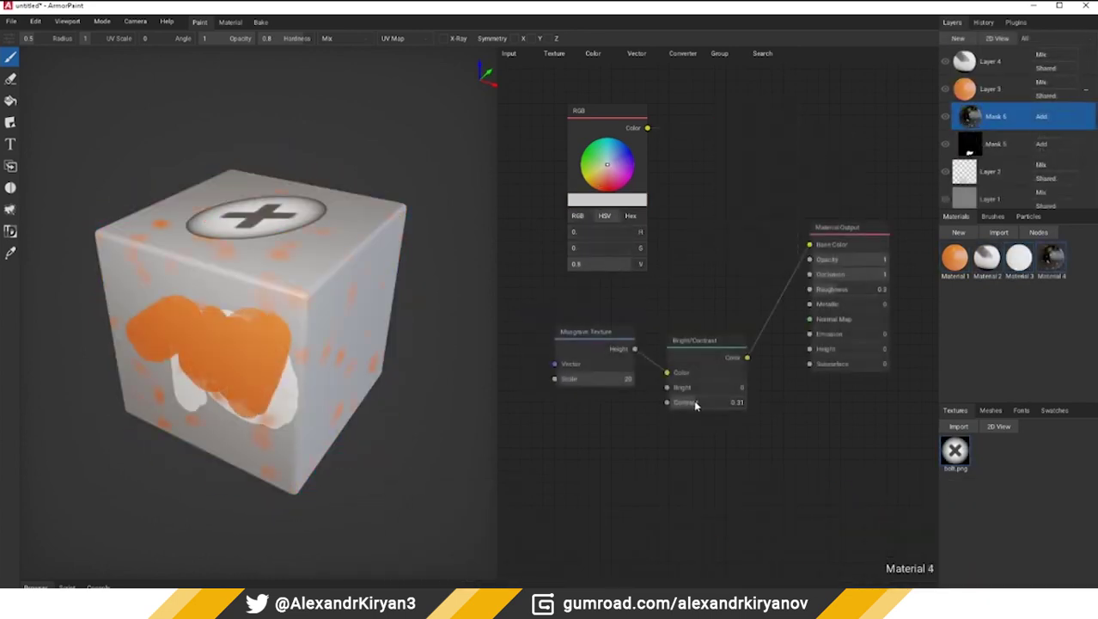
pyautogui.moveTo(698, 387); pyautogui.dragTo(701, 392)
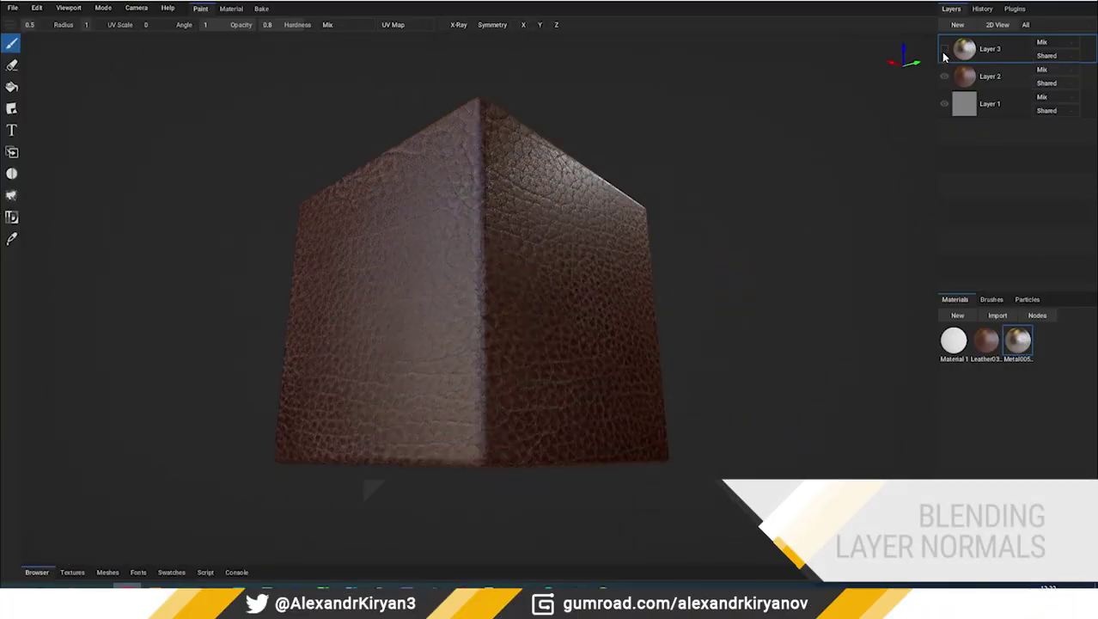
# Show Layer 3's worn metal over the leather cube and rename a layer to My layer.
pyautogui.click(944, 49)
pyautogui.rightClick(968, 50)
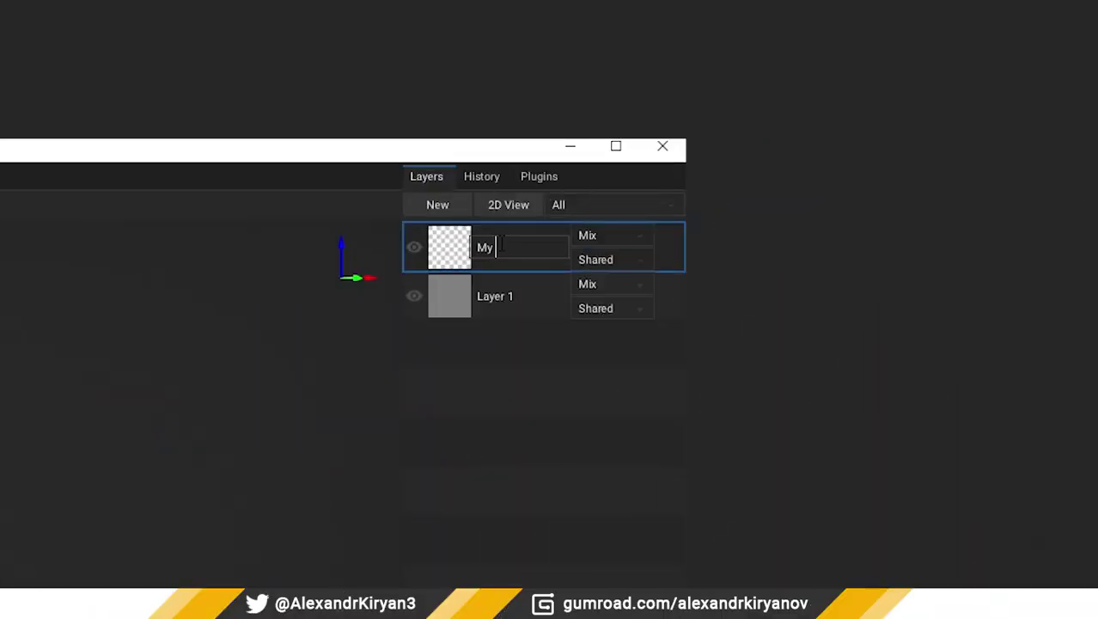
pyautogui.write('layer')
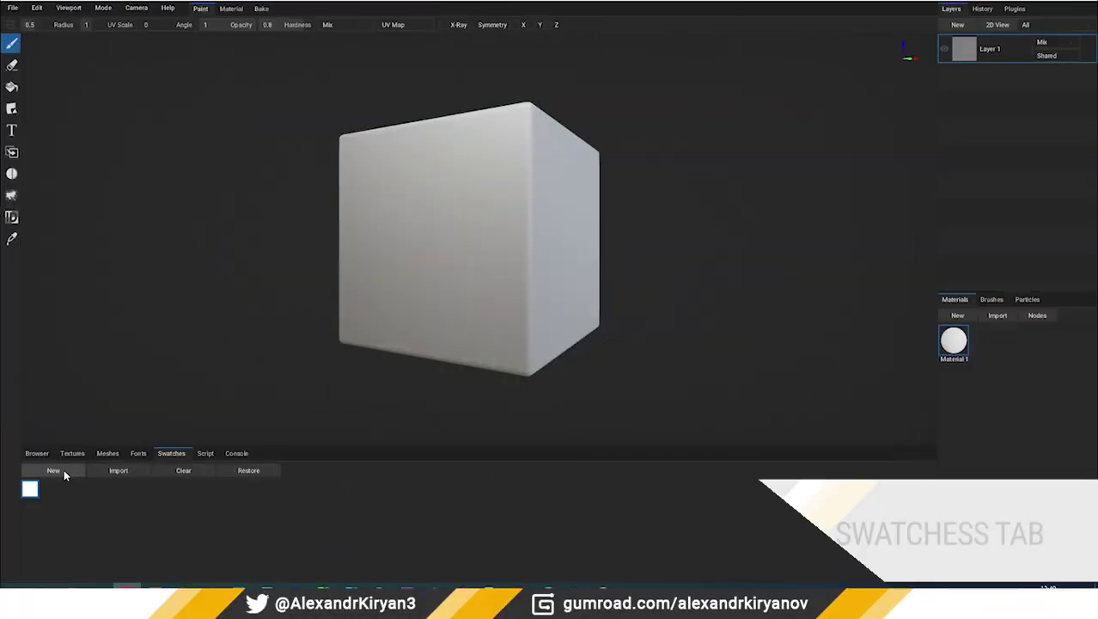
# Add blue, bright green and orange colour swatches, then a fifth new swatch.
pyautogui.click(63, 476)
pyautogui.click(48, 488)
pyautogui.click(155, 386)
pyautogui.click(53, 470)
pyautogui.click(60, 488)
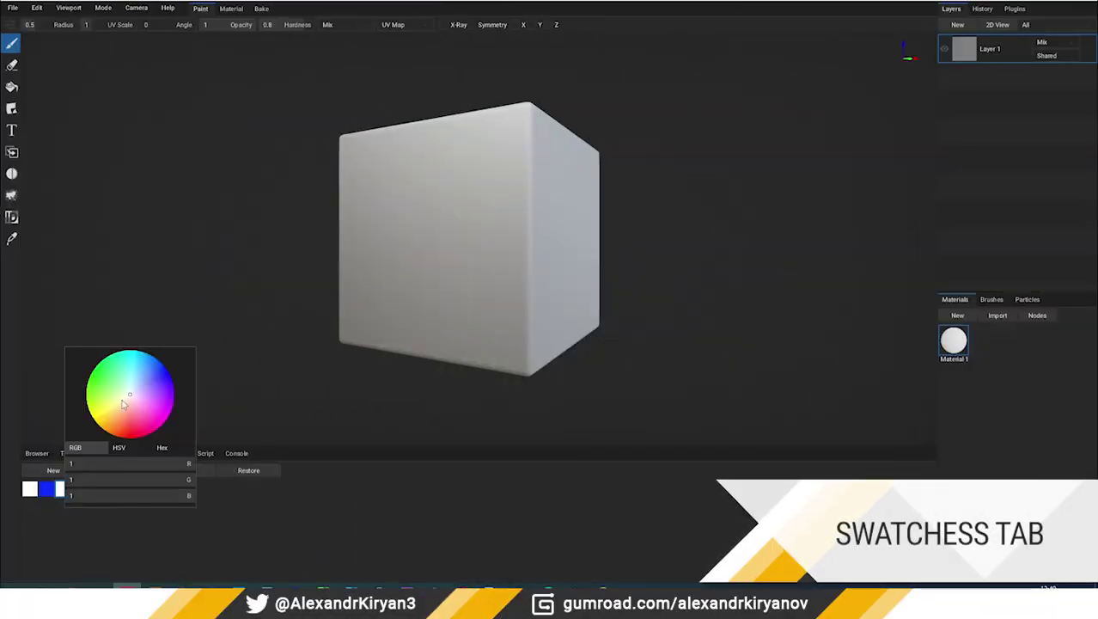
pyautogui.click(101, 391)
pyautogui.click(80, 489)
pyautogui.click(176, 371)
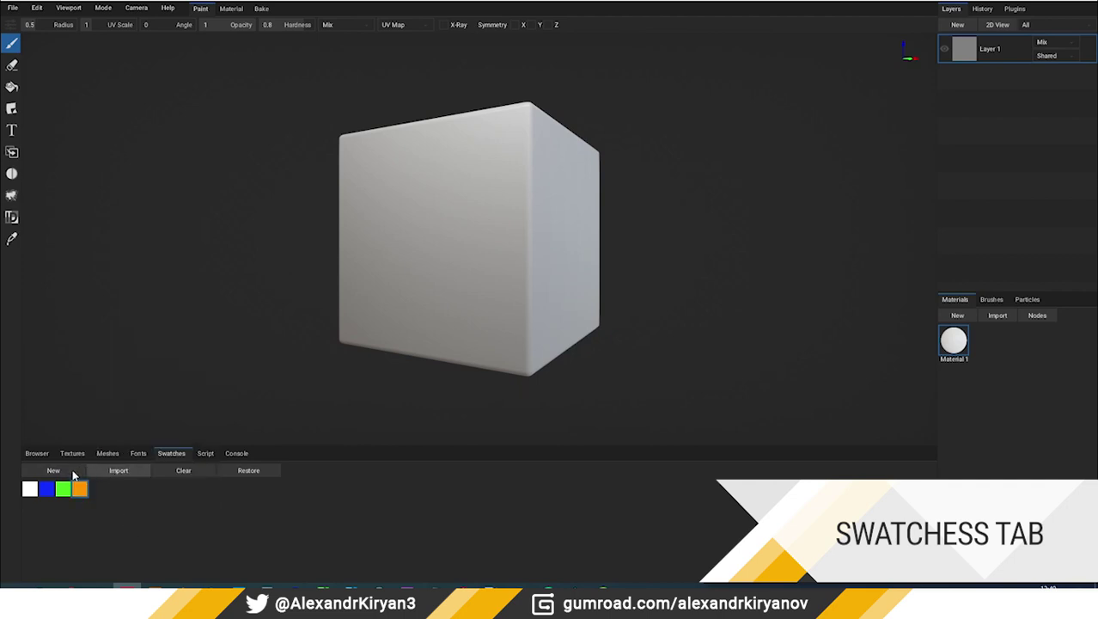
pyautogui.click(53, 470)
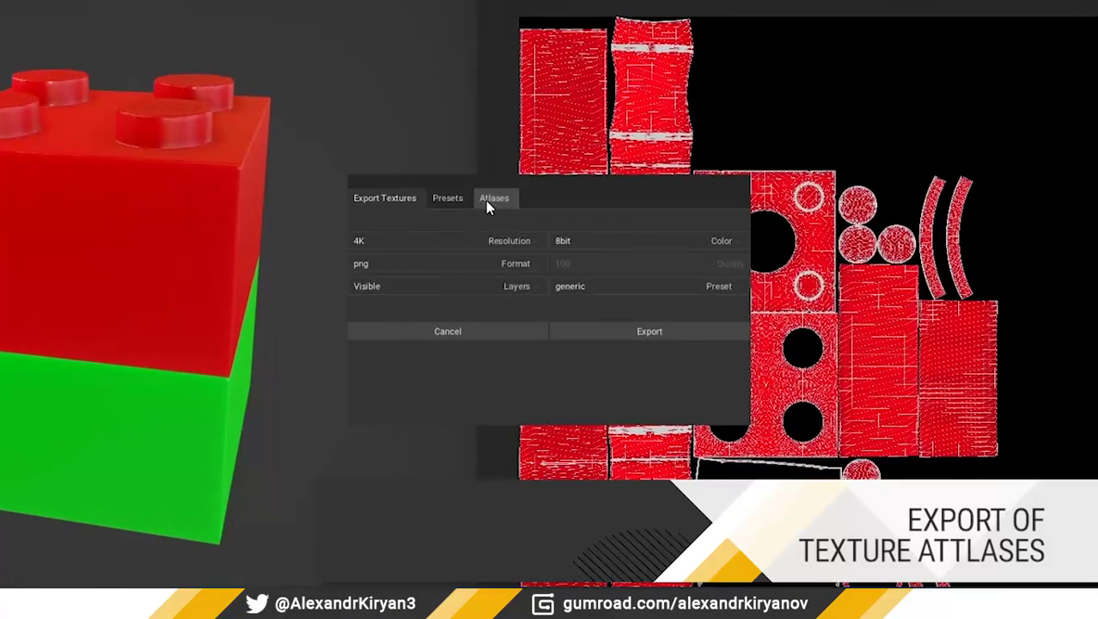
# Assign LegoHiPoly1 to Atlas 1 and LegoHiPoly2 to Atlas 2, then preview the Checker Texture node.
pyautogui.click(507, 230)
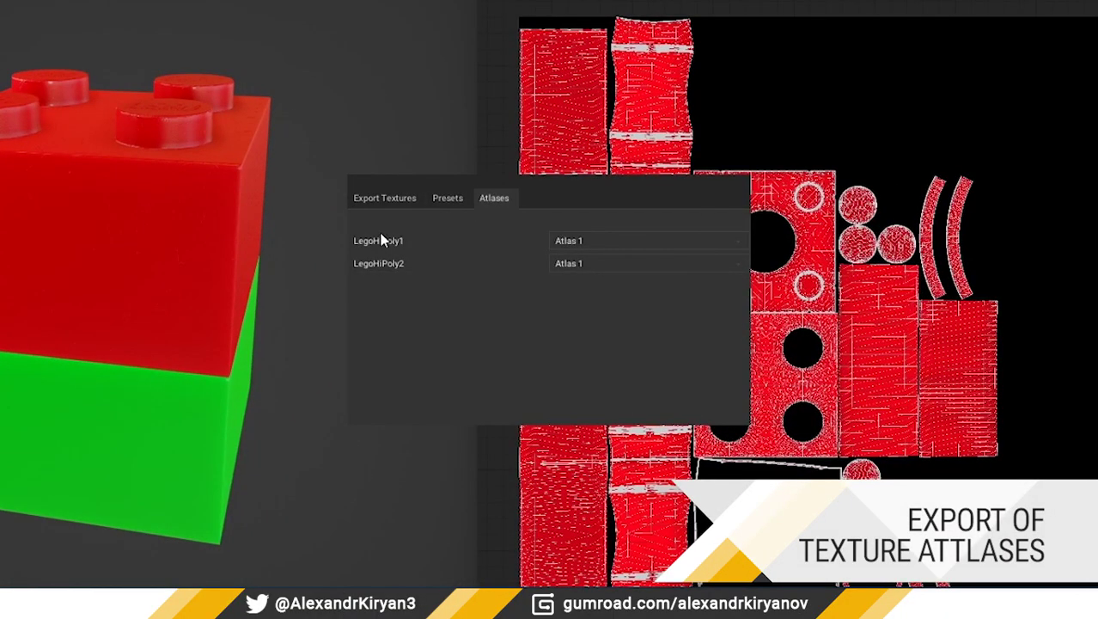
pyautogui.click(580, 239)
pyautogui.click(581, 260)
pyautogui.click(581, 265)
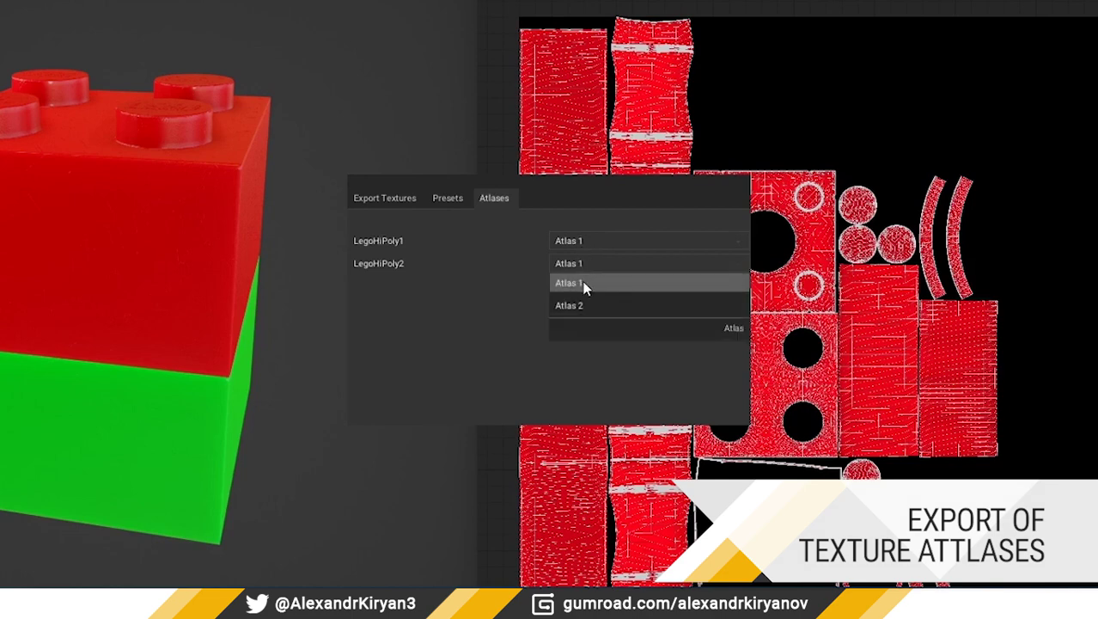
pyautogui.click(583, 303)
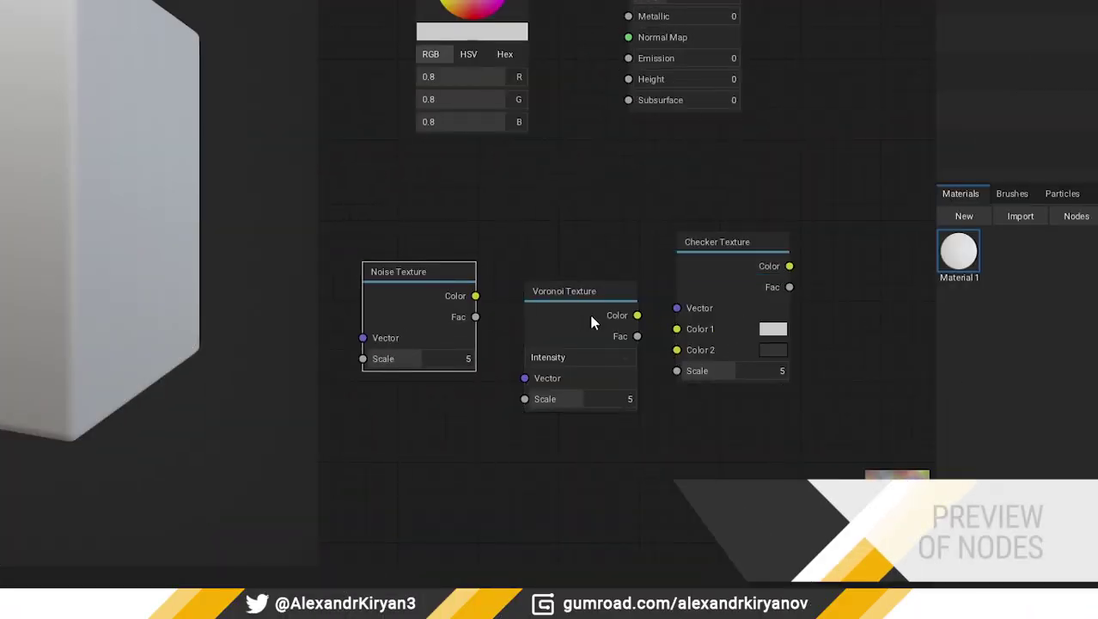
pyautogui.click(591, 322)
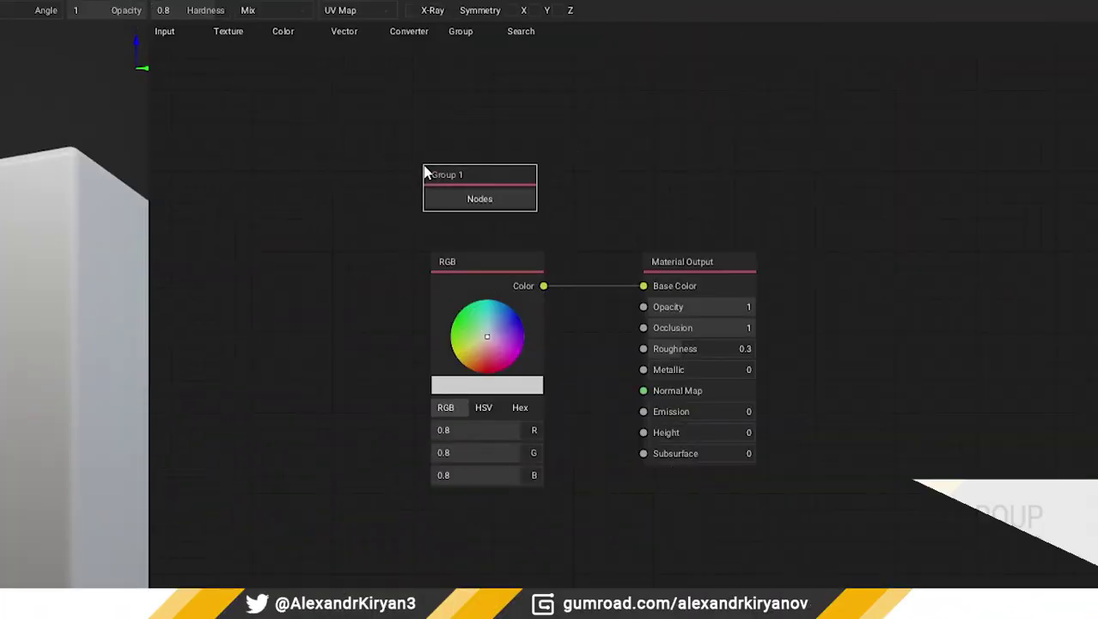
# Look inside Group 1, project the wood layer, and switch the viewport to Opacity then back to Lit.
pyautogui.click(475, 198)
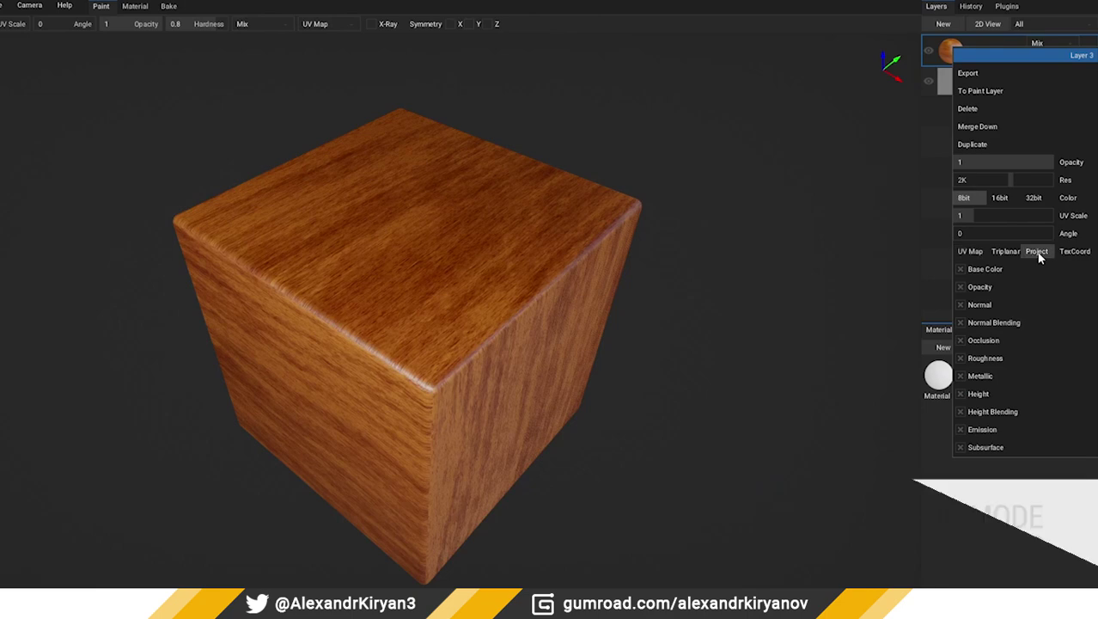
pyautogui.click(1037, 251)
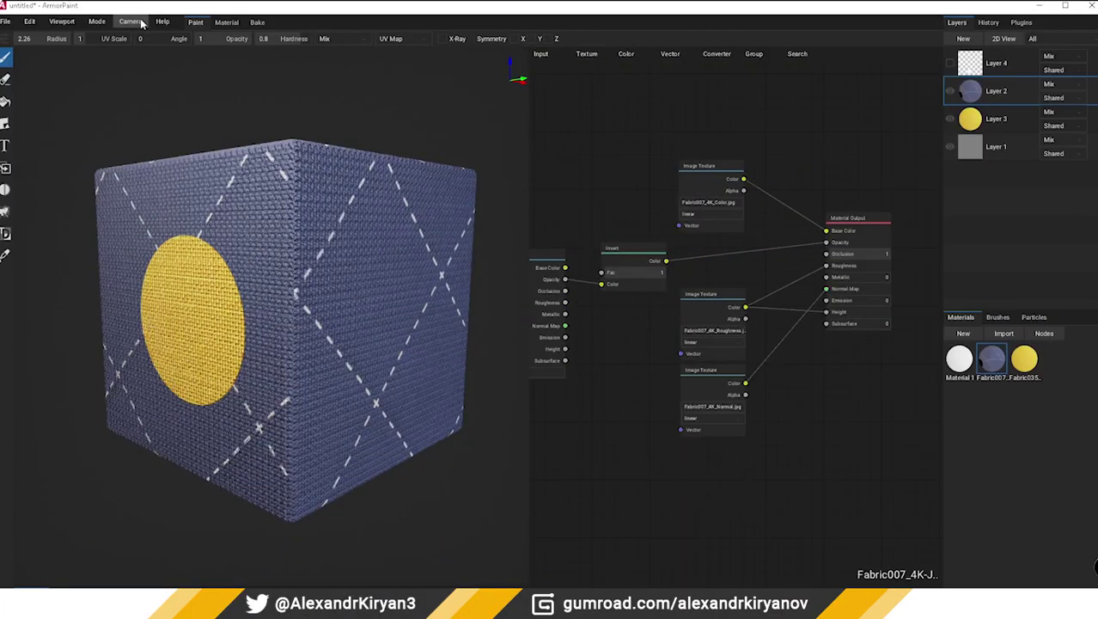
pyautogui.click(102, 22)
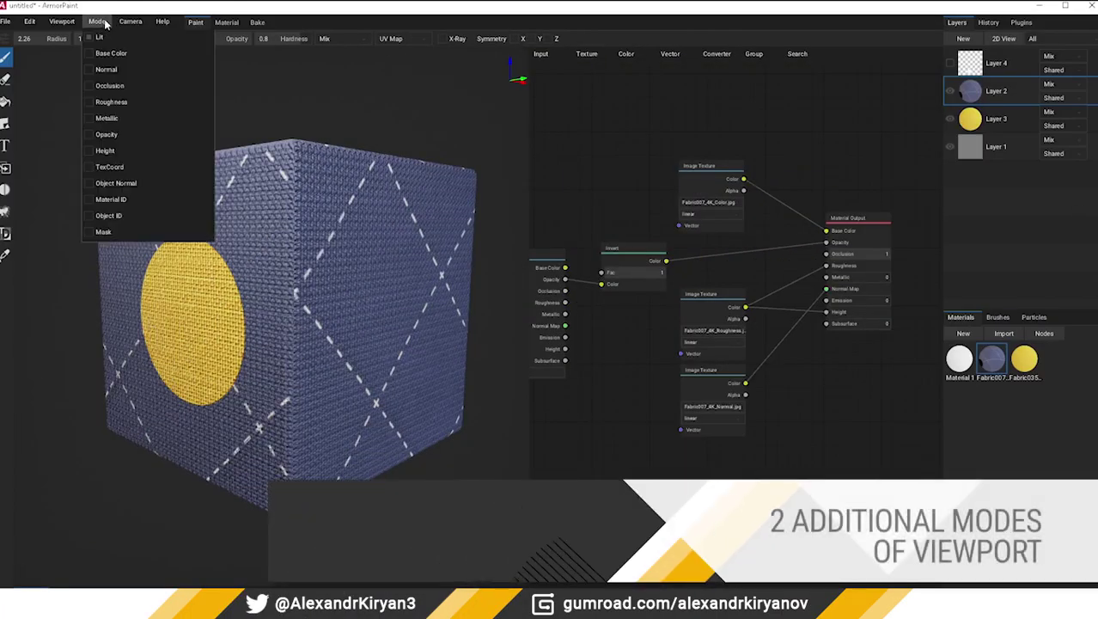
pyautogui.click(89, 135)
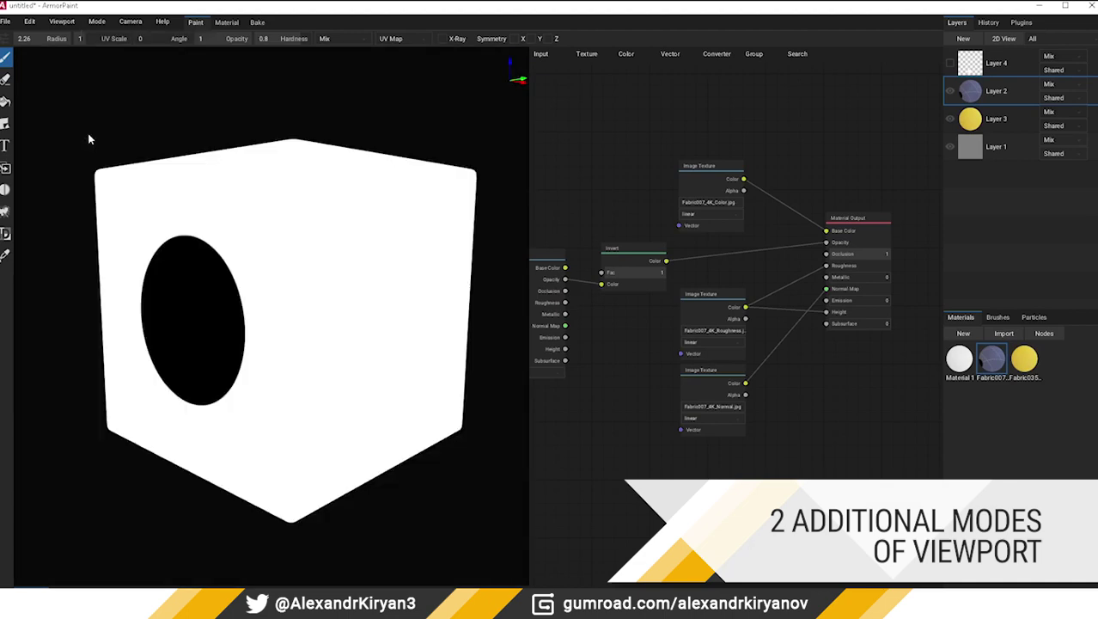
pyautogui.click(97, 21)
pyautogui.click(96, 41)
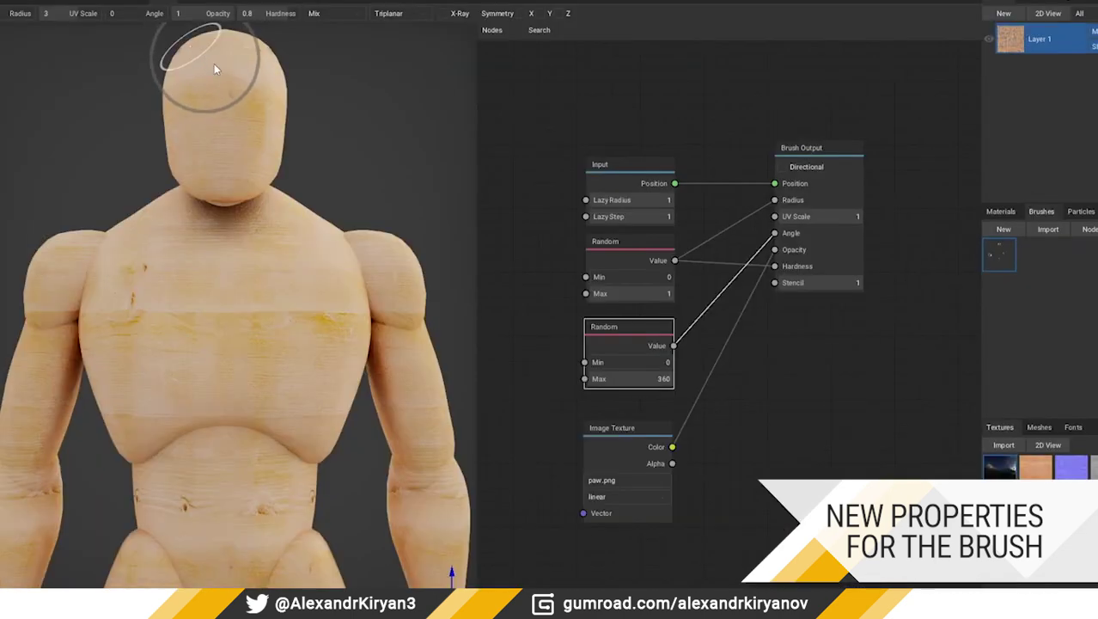
# Stamp paw prints down the mannequin's head and neck, and move the paw stencil over its chest.
pyautogui.moveTo(250, 112)
pyautogui.mouseDown()
pyautogui.moveTo(250, 186)
pyautogui.moveTo(210, 249)
pyautogui.mouseUp()
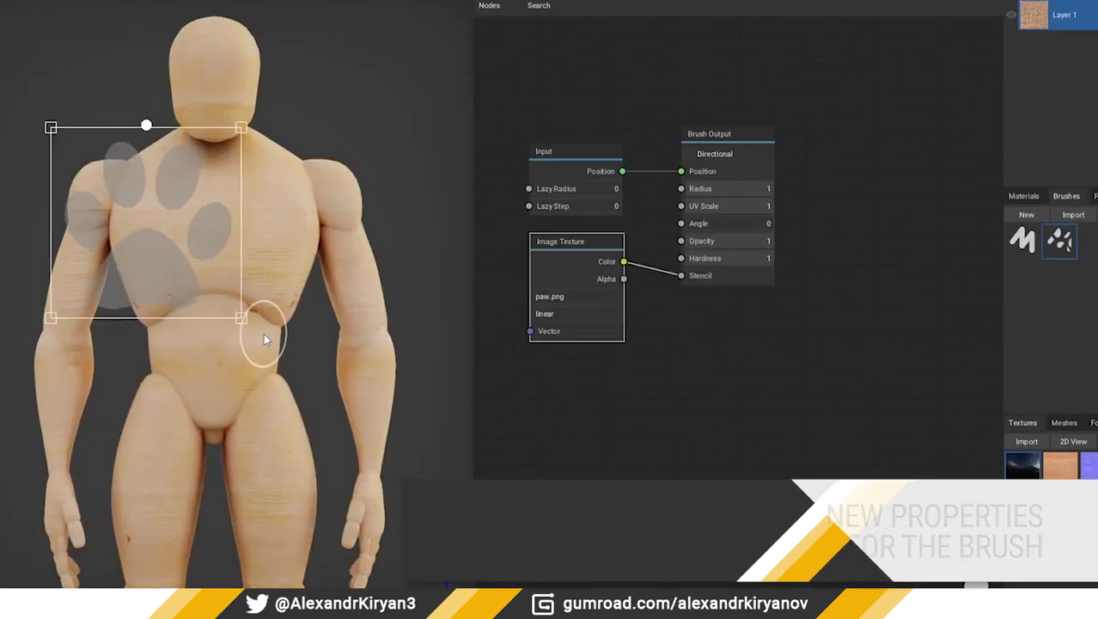
pyautogui.moveTo(262, 331)
pyautogui.mouseDown()
pyautogui.moveTo(268, 344)
pyautogui.moveTo(228, 298)
pyautogui.mouseUp()
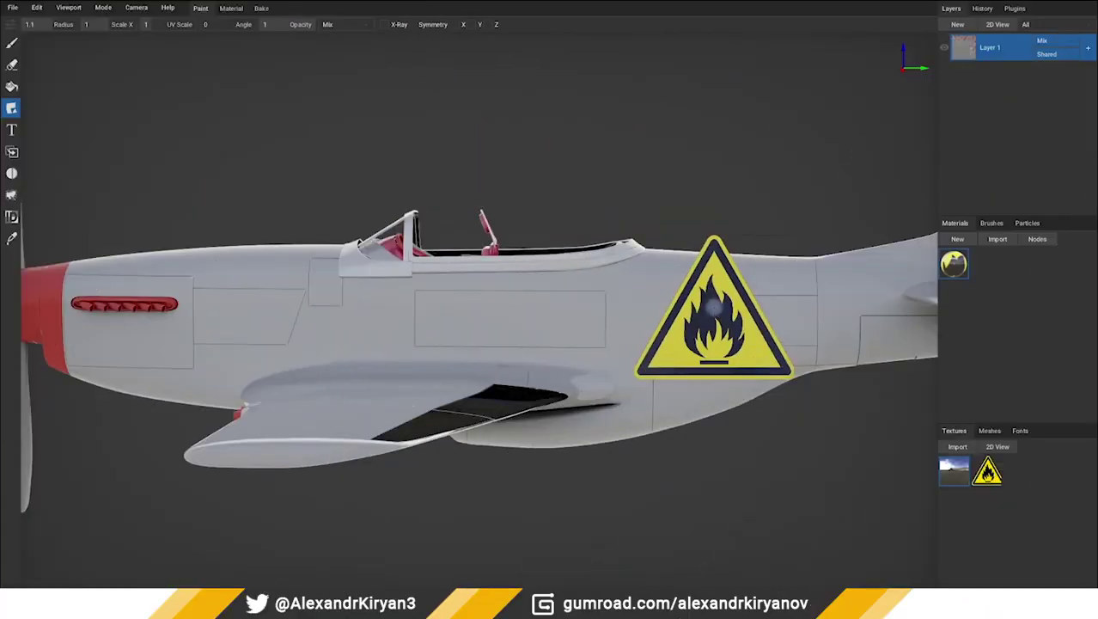
pyautogui.keyDown('ctrl'); pyautogui.scroll(-5, 684, 378); pyautogui.keyUp('ctrl')
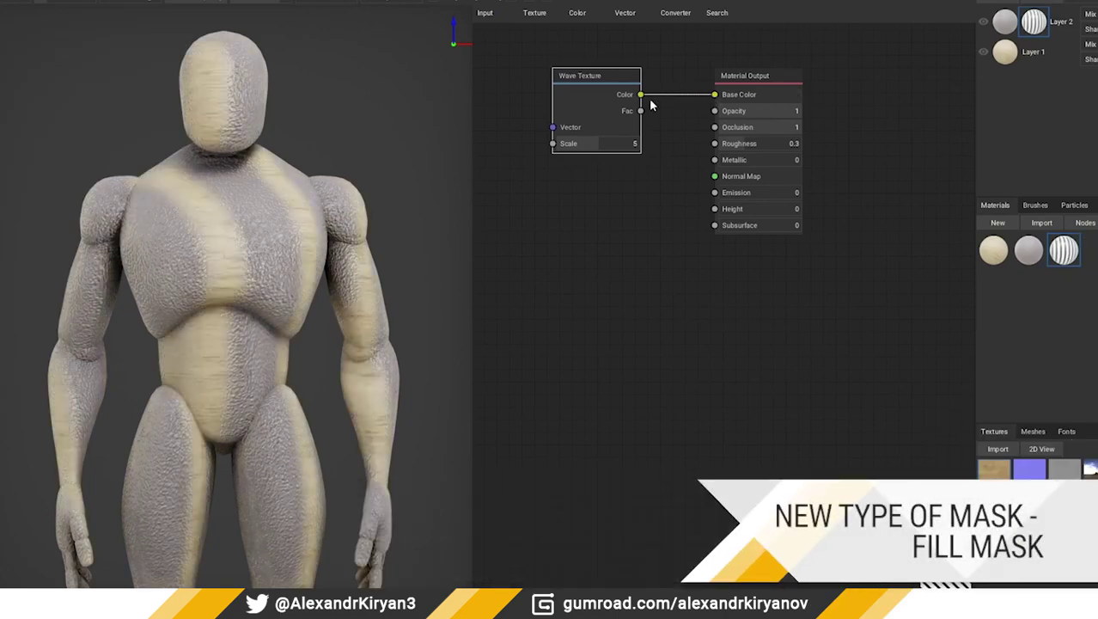
# Raise the Wave Texture scale to 5.14, then smear the A's upper right stroke with directional blur.
pyautogui.moveTo(603, 144); pyautogui.dragTo(625, 142)
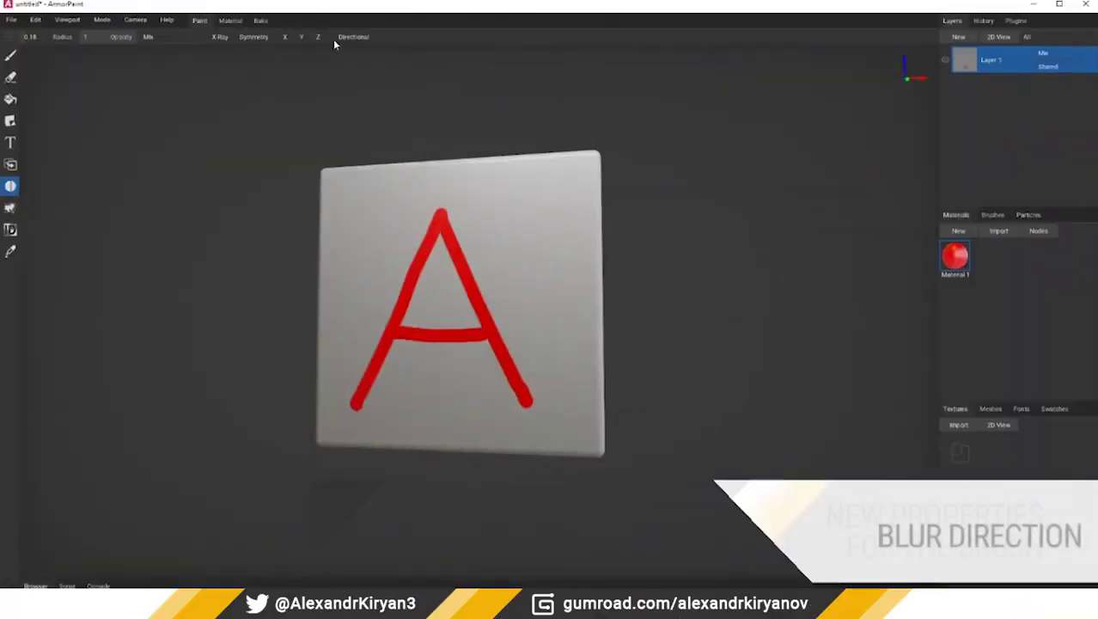
pyautogui.click(332, 37)
pyautogui.moveTo(468, 279); pyautogui.dragTo(442, 221)
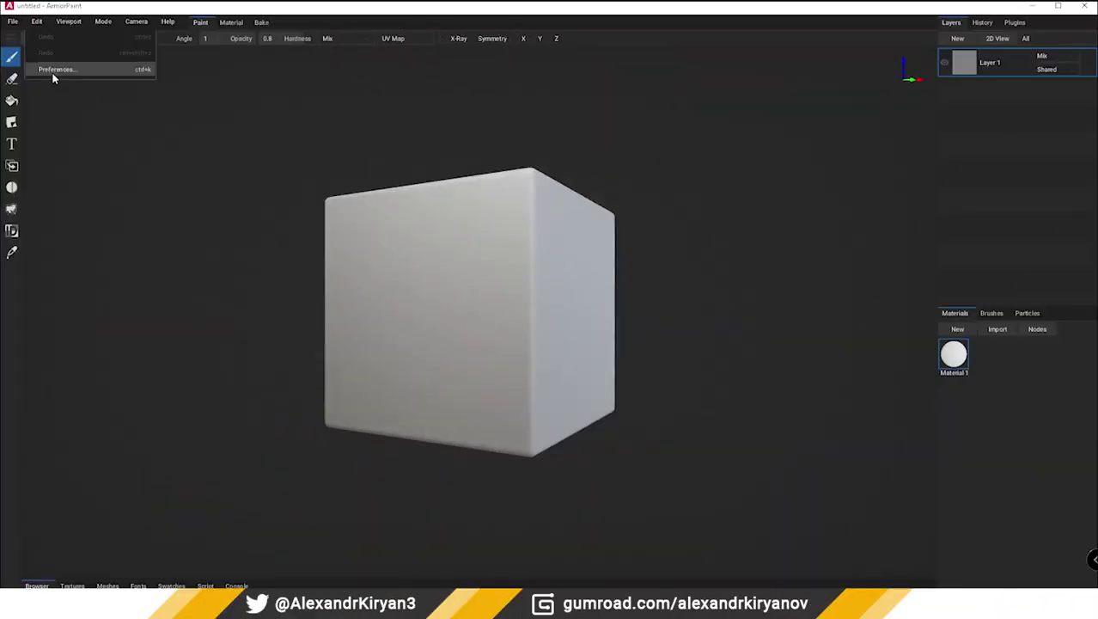
# In Preferences, keep the interface language as en and turn on Show Asset Names.
pyautogui.click(53, 68)
pyautogui.click(493, 212)
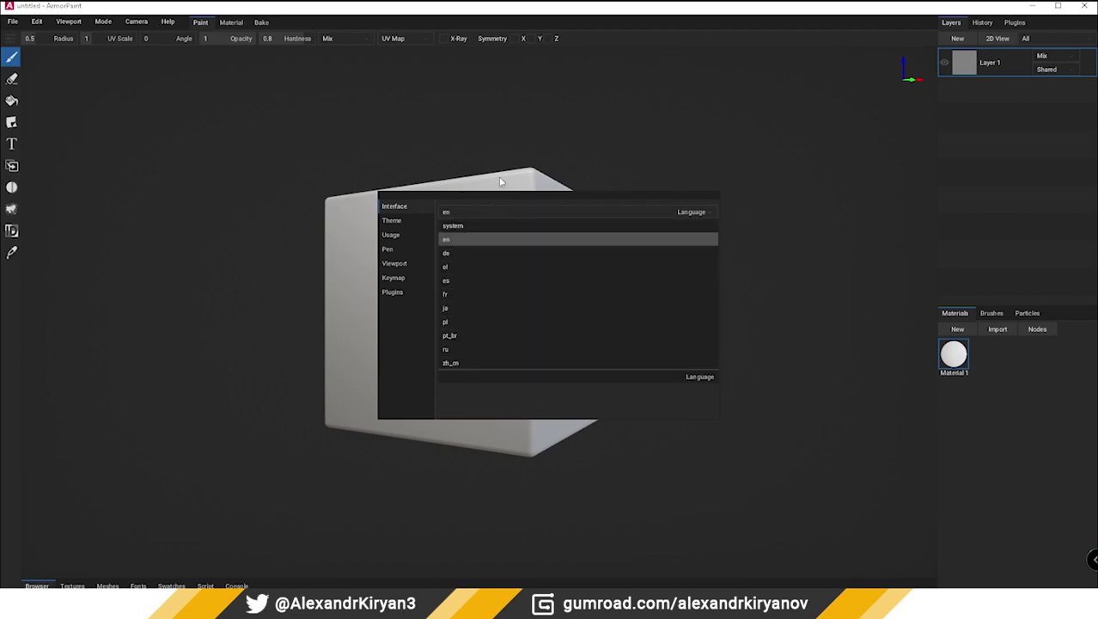
pyautogui.click(500, 182)
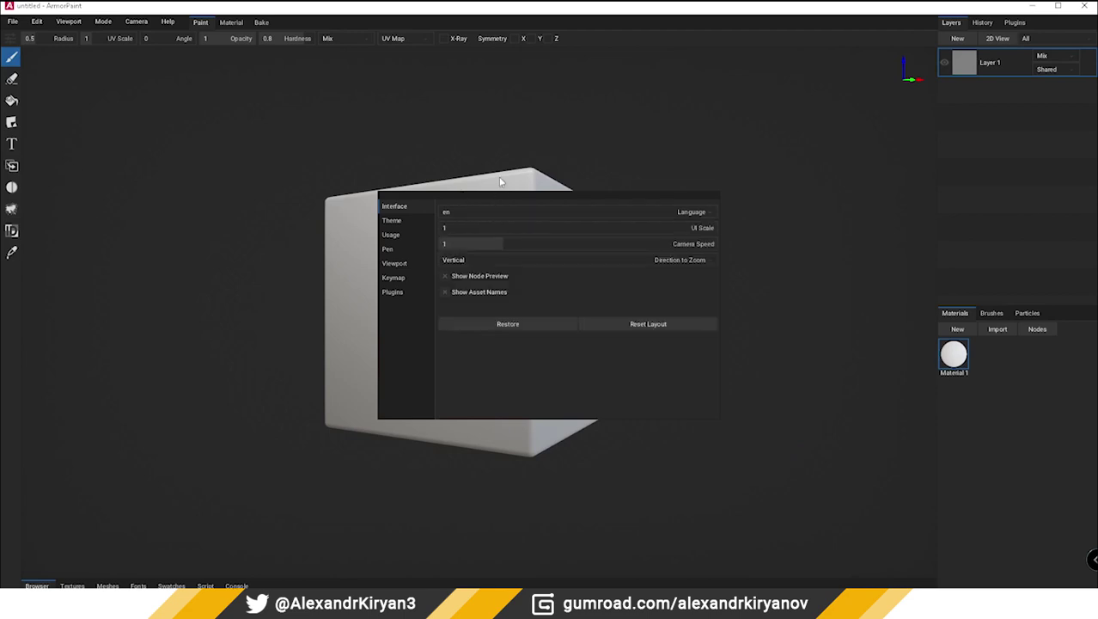
pyautogui.click(446, 292)
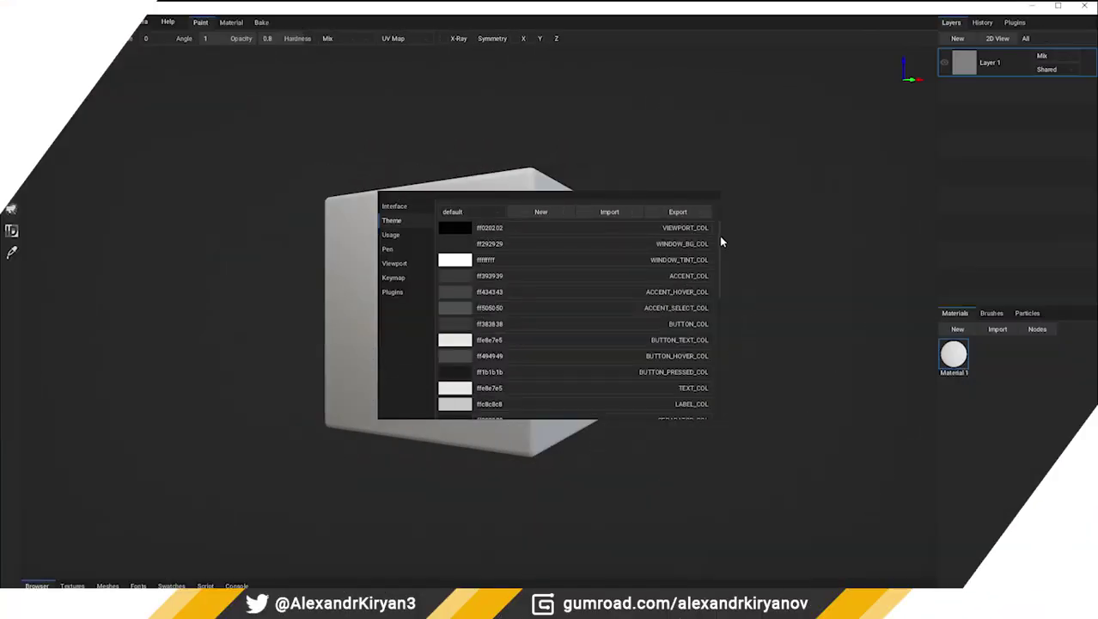
pyautogui.moveTo(718, 240); pyautogui.dragTo(595, 197)
# Browse the available themes and enable the theme_editor plugin.
pyautogui.click(475, 211)
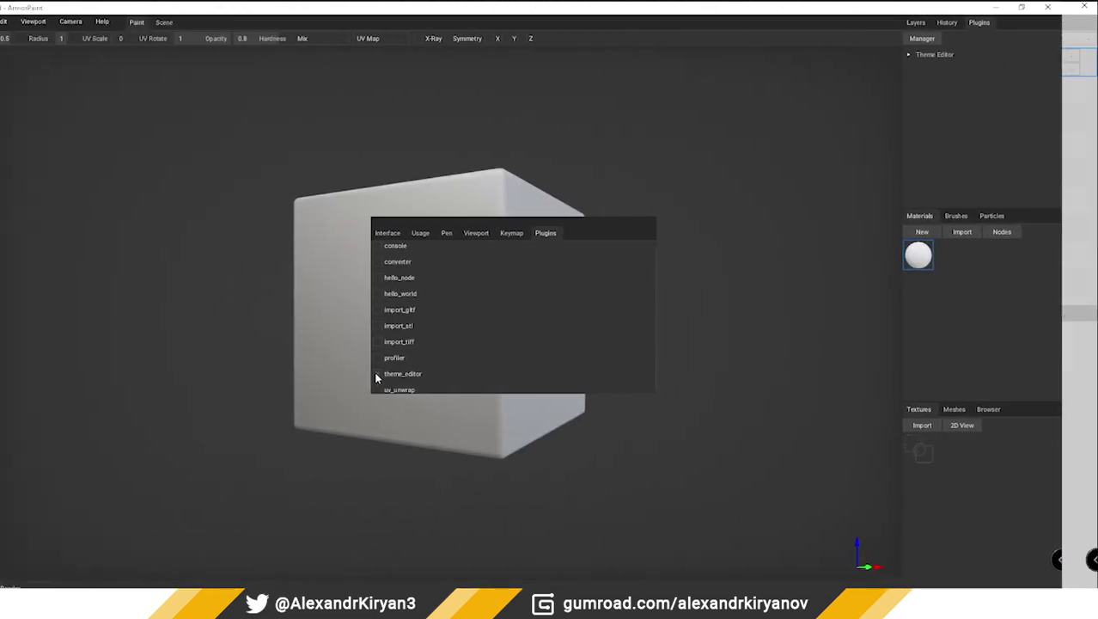
pyautogui.click(945, 53)
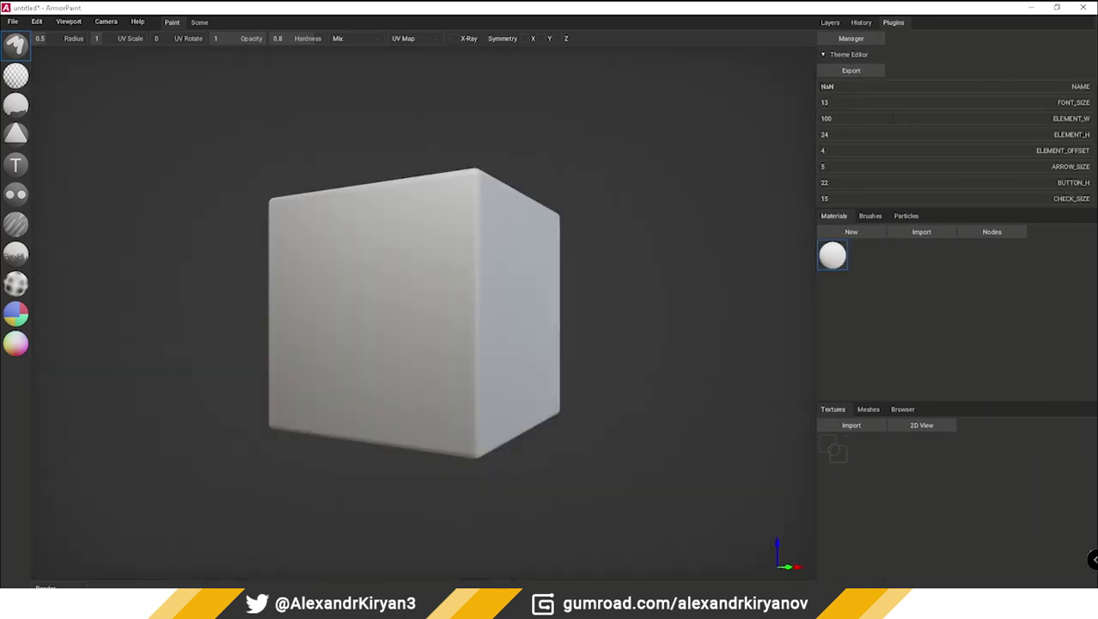
pyautogui.scroll(-2, 953, 119)
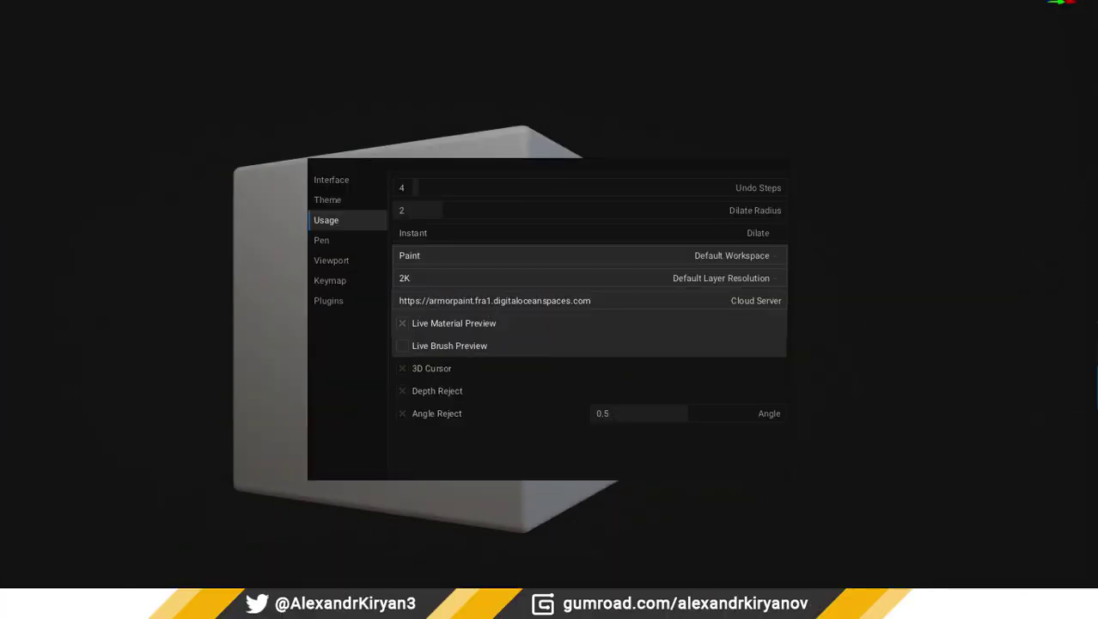